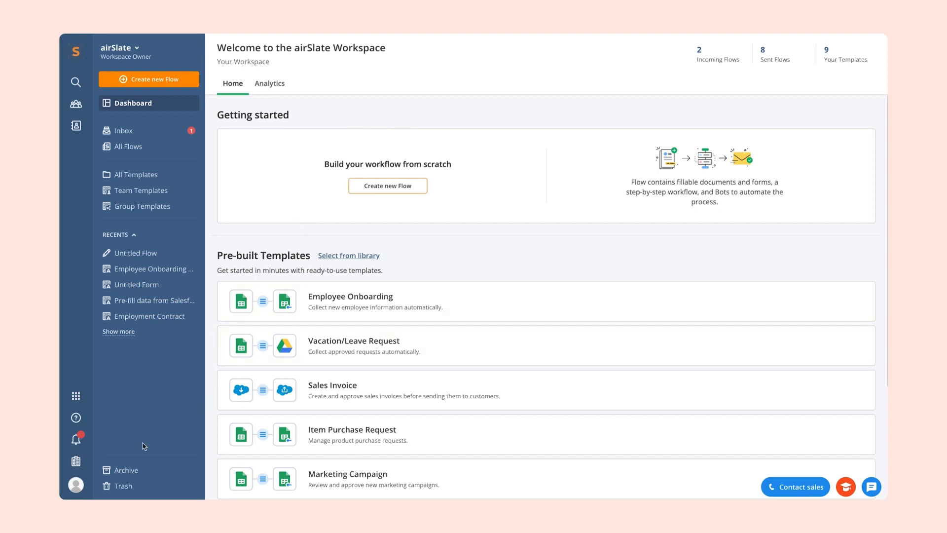
- Filter the workspace audit trail to 2023-02-12 through 2023-02-21 and export it as a PDF
{"action": "left_click", "coordinate": [77, 462]}
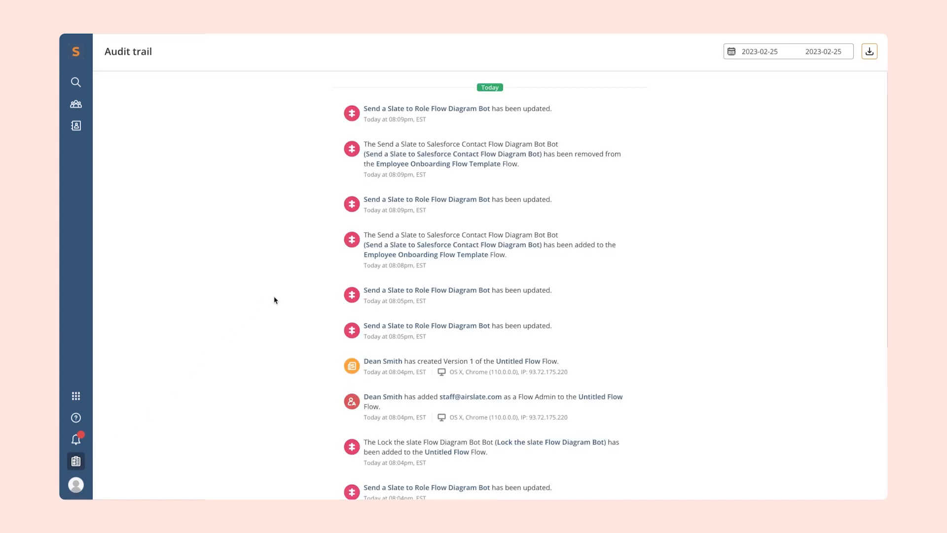
{"action": "left_click", "coordinate": [781, 53]}
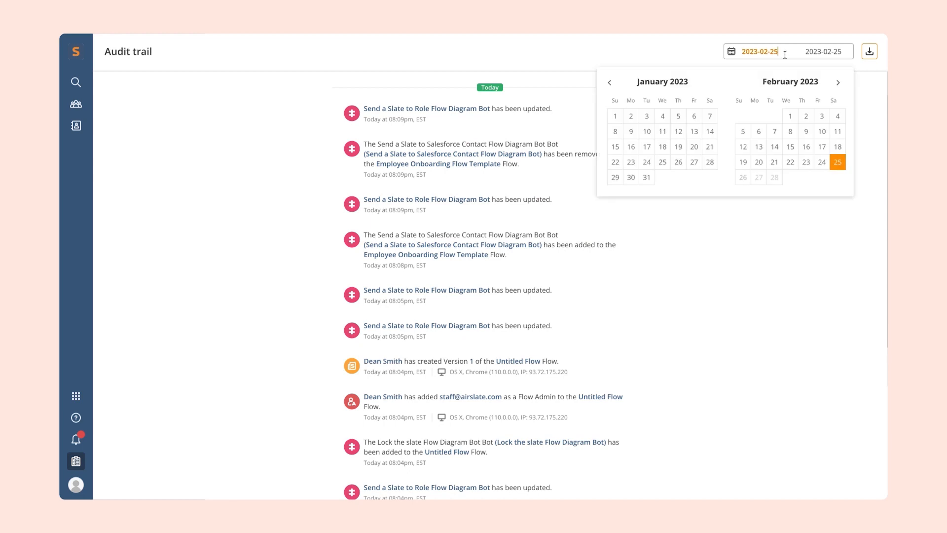
{"action": "left_click", "coordinate": [742, 147]}
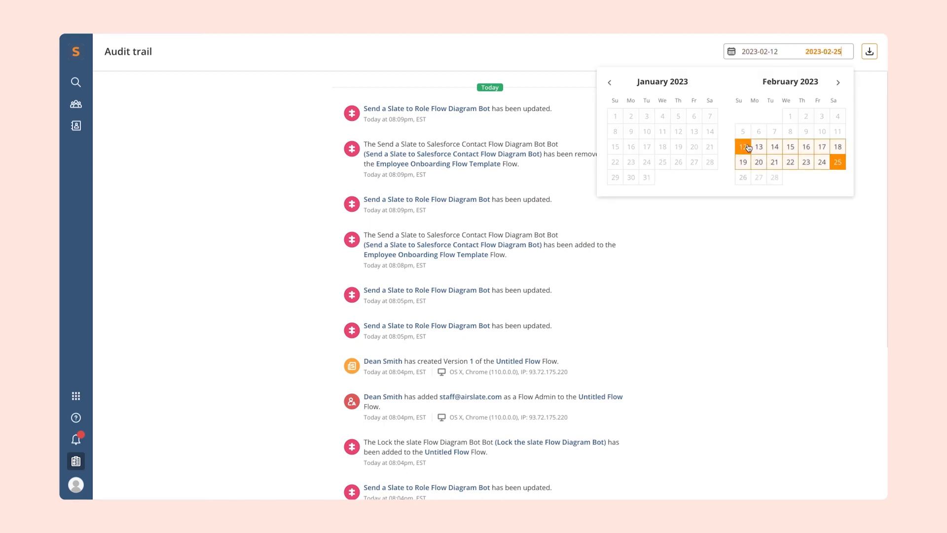
{"action": "left_click", "coordinate": [775, 162]}
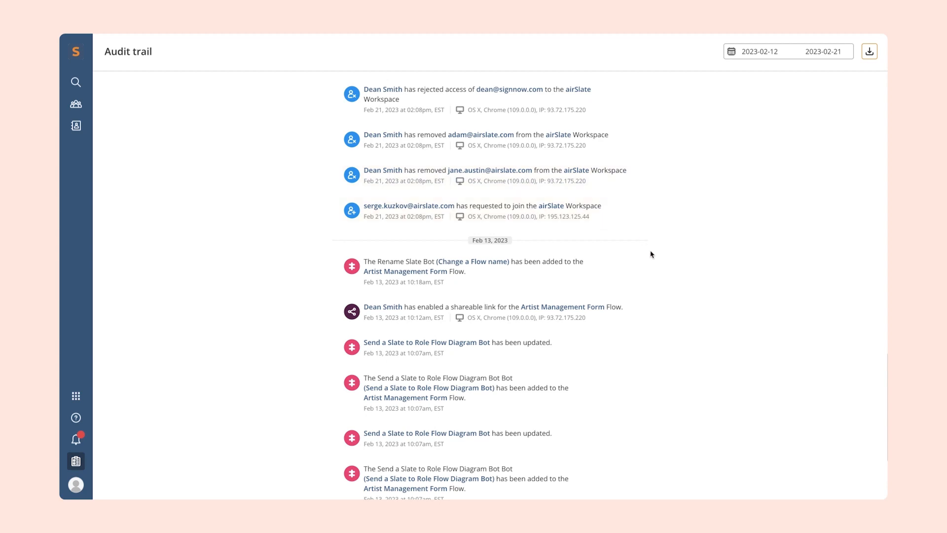
{"action": "scroll", "coordinate": [652, 264], "scroll_direction": "down", "scroll_amount": 3}
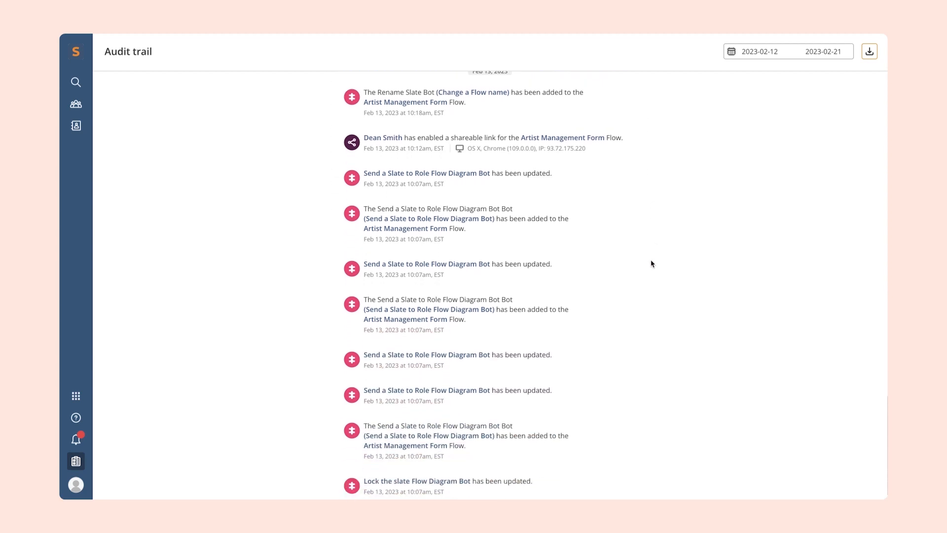
{"action": "left_click", "coordinate": [869, 51]}
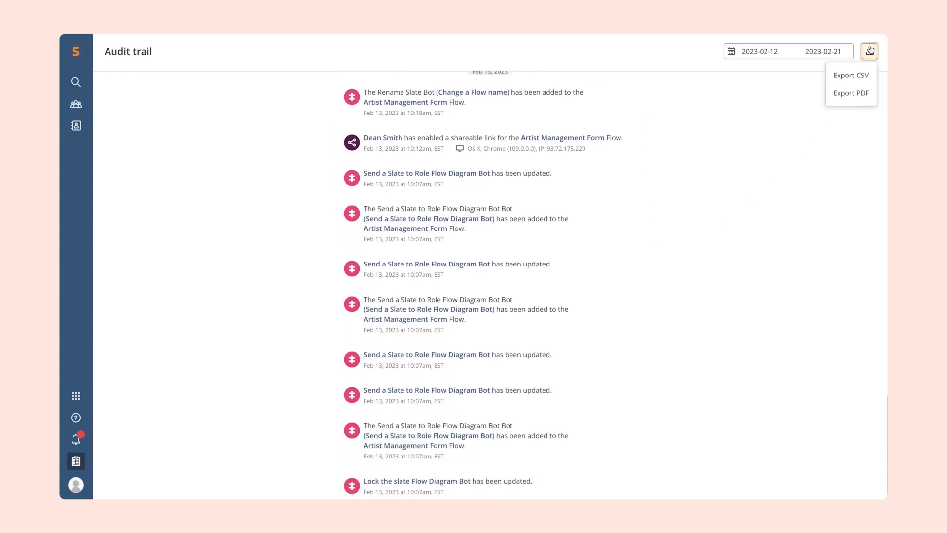
{"action": "left_click", "coordinate": [863, 95]}
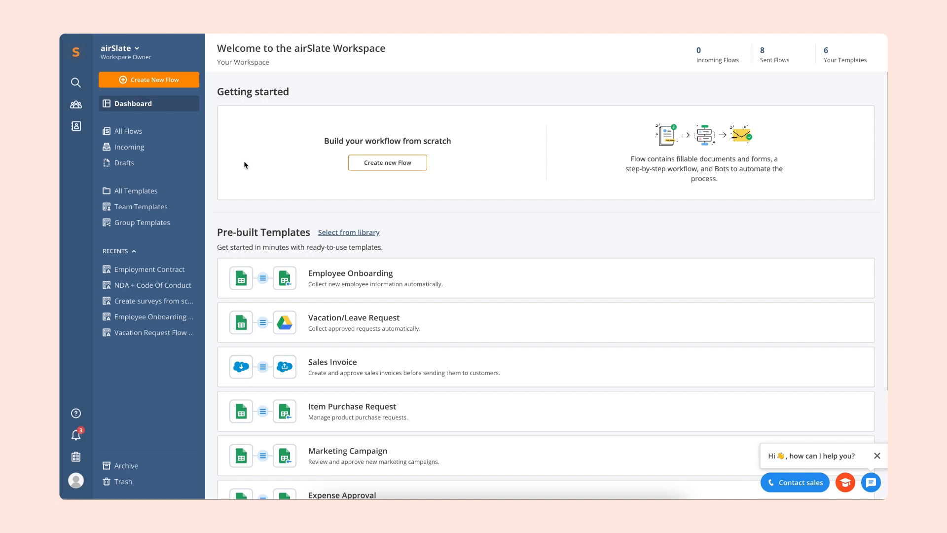
- Browse the pre-built Flow template library through its popular and categorized templates, including the Contract management category
{"action": "left_click", "coordinate": [363, 237]}
{"action": "scroll", "coordinate": [262, 338], "scroll_direction": "down", "scroll_amount": 4}
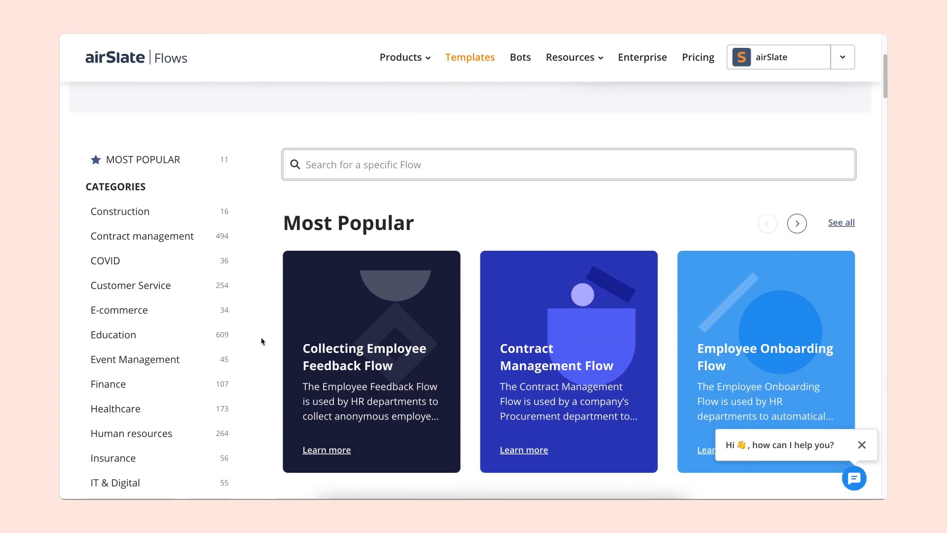
{"action": "scroll", "coordinate": [262, 341], "scroll_direction": "down", "scroll_amount": 6}
{"action": "scroll", "coordinate": [262, 341], "scroll_direction": "down", "scroll_amount": 6}
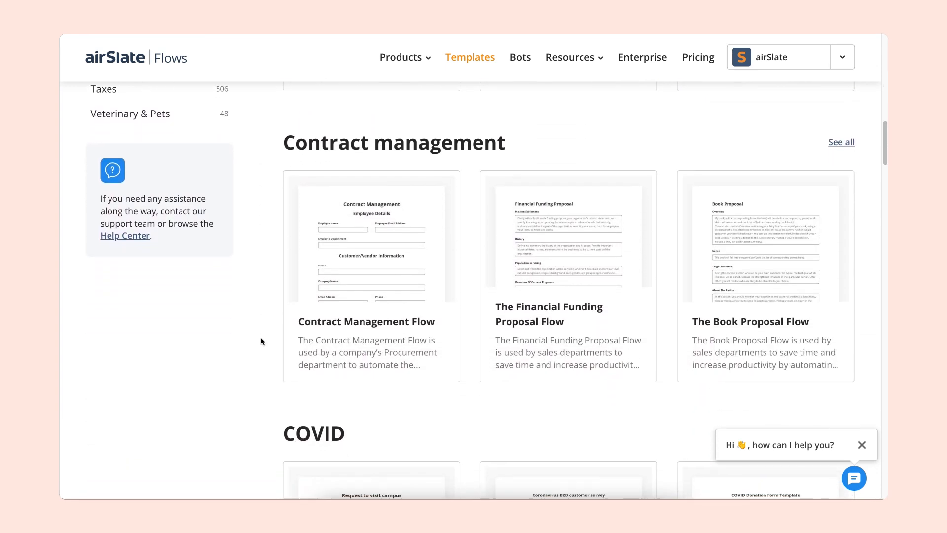
{"action": "mouse_move", "coordinate": [329, 332]}
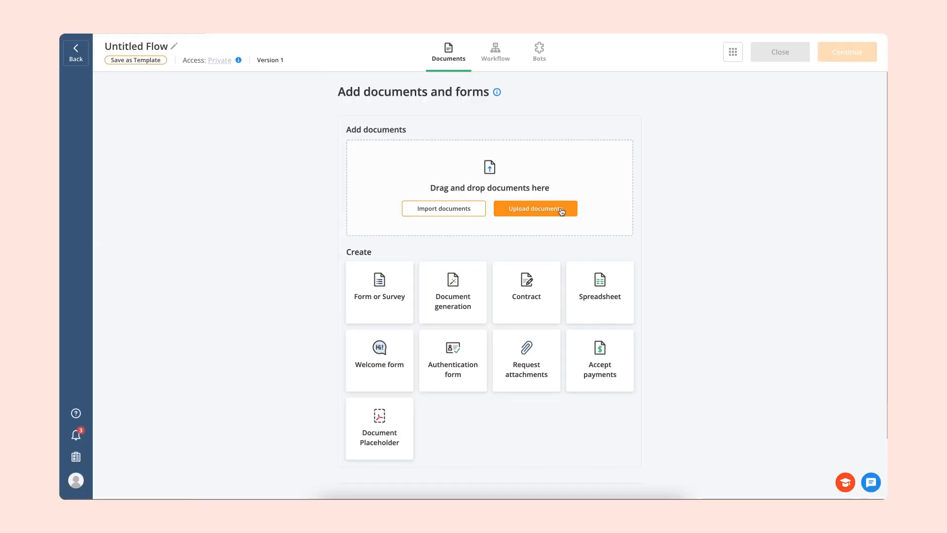
- Upload the Employment Contract document to the untitled Flow and open it for adding fillable fields
{"action": "left_click", "coordinate": [561, 213]}
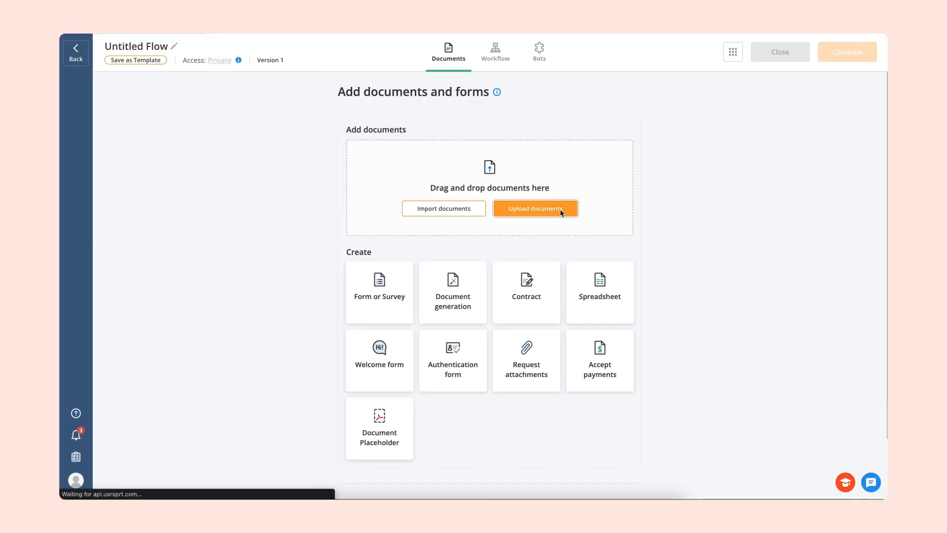
{"action": "double_click", "coordinate": [440, 213]}
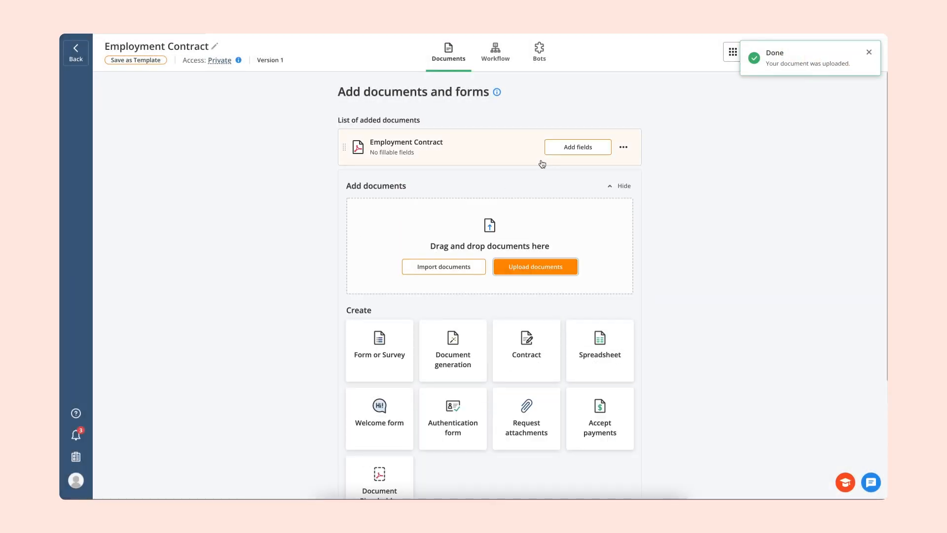
{"action": "left_click", "coordinate": [552, 148]}
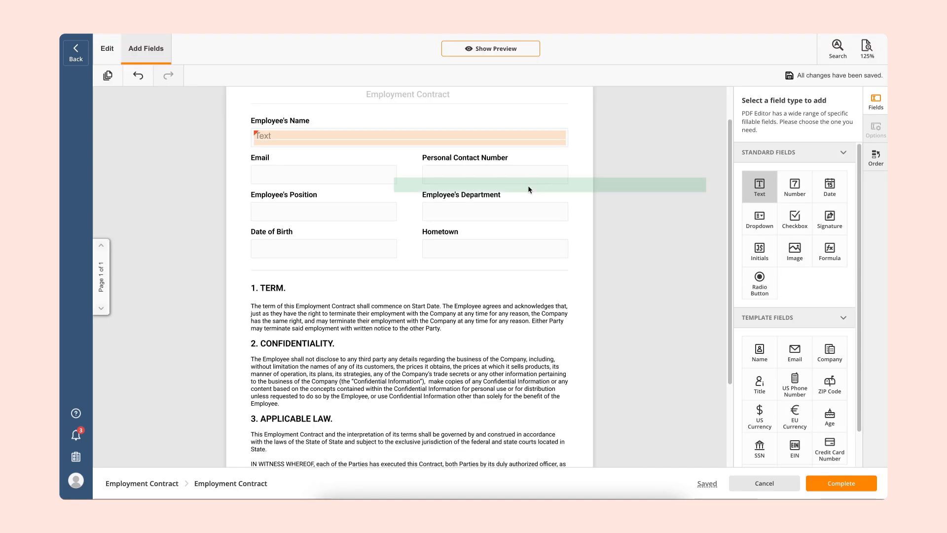
- Narrow the text field under Email to fit its box and add a date field filling the Date of Birth box
{"action": "left_click", "coordinate": [566, 175]}
{"action": "left_click_drag", "start_coordinate": [567, 175], "coordinate": [393, 173]}
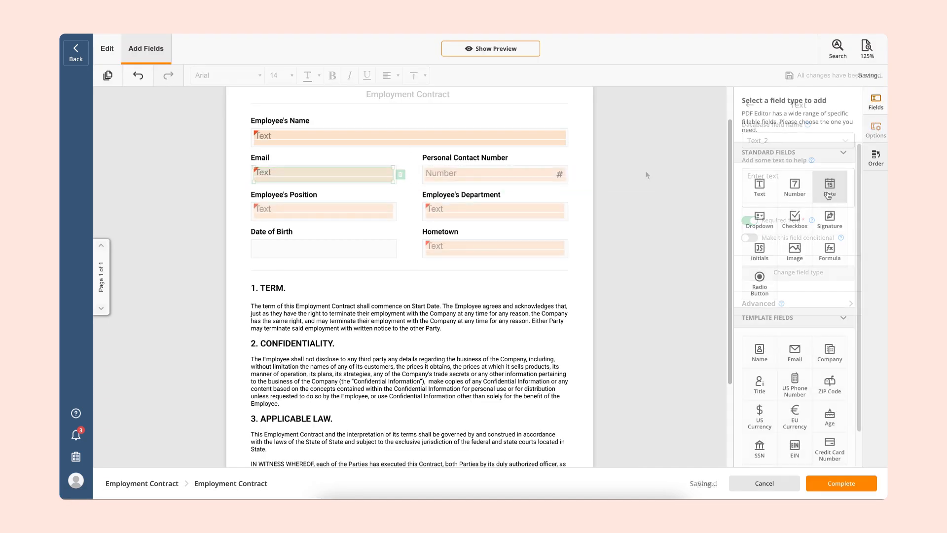
{"action": "left_click", "coordinate": [830, 186]}
{"action": "left_click", "coordinate": [297, 245]}
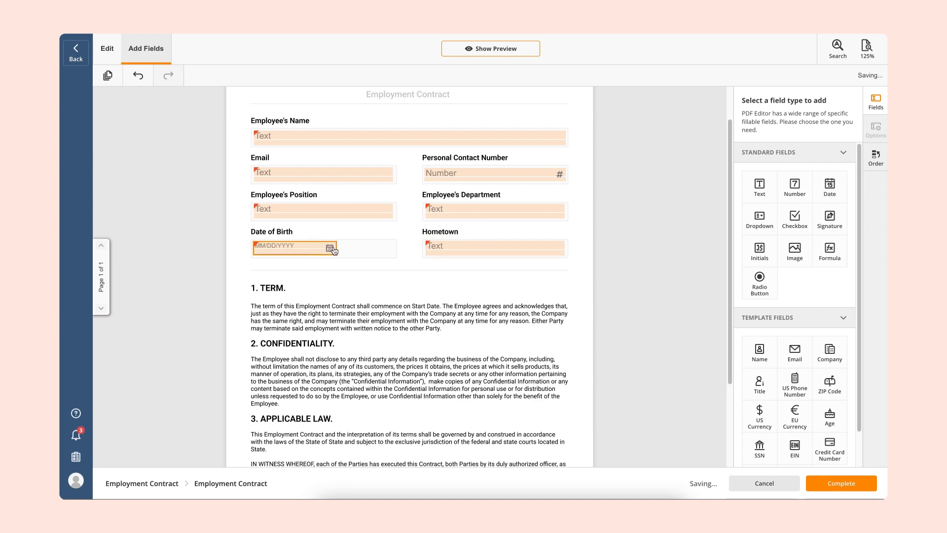
{"action": "left_click_drag", "start_coordinate": [337, 248], "coordinate": [393, 248]}
{"action": "left_click", "coordinate": [445, 281]}
- Add a signature field beside Employee's Signature and a date field beside Date of Signing, adjusting the placement and size
{"action": "scroll", "coordinate": [445, 286], "scroll_direction": "down", "scroll_amount": 3}
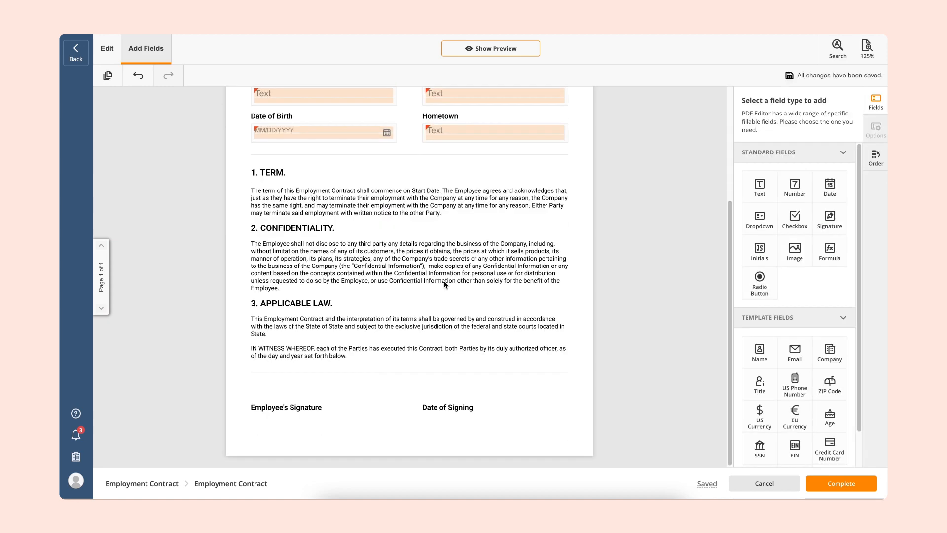
{"action": "left_click", "coordinate": [830, 219]}
{"action": "left_click", "coordinate": [368, 398]}
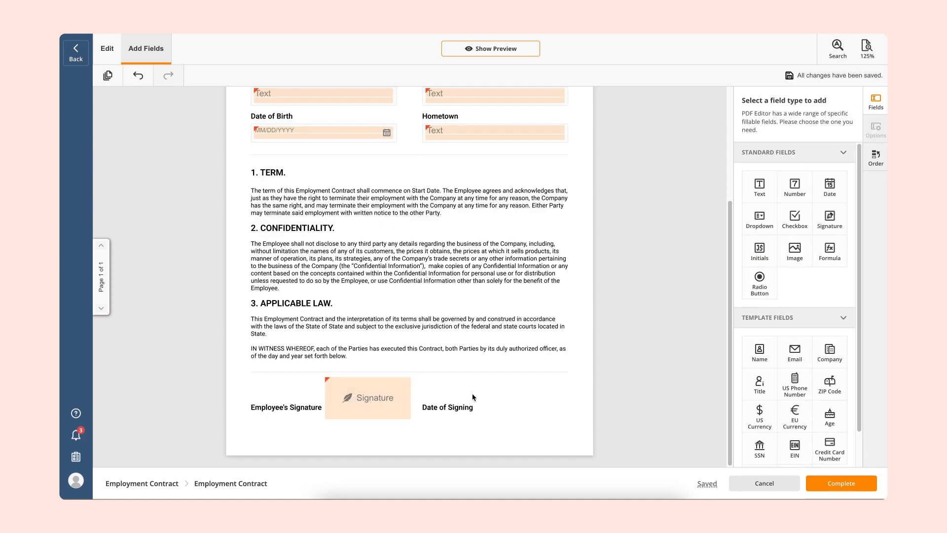
{"action": "left_click", "coordinate": [830, 186]}
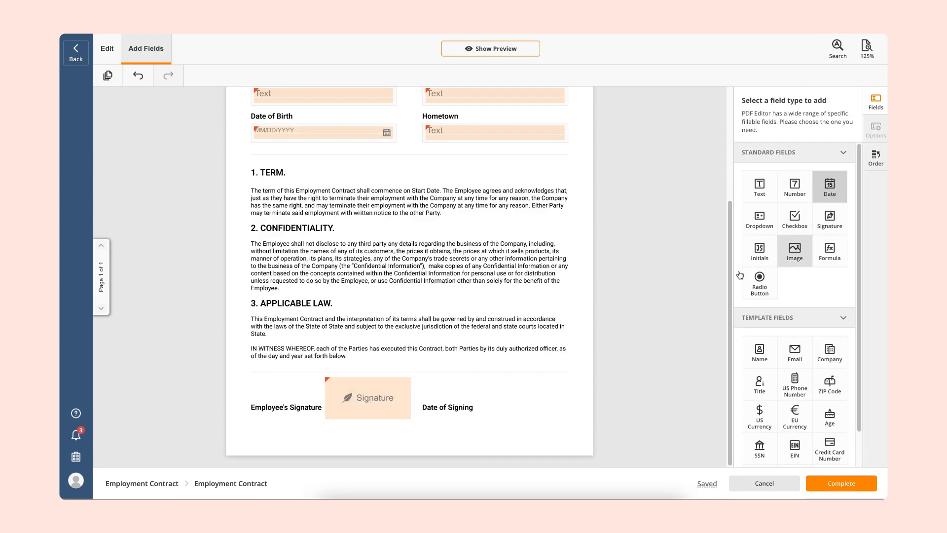
{"action": "left_click", "coordinate": [453, 409]}
{"action": "left_click_drag", "start_coordinate": [450, 416], "coordinate": [483, 416]}
{"action": "left_click_drag", "start_coordinate": [593, 401], "coordinate": [544, 415]}
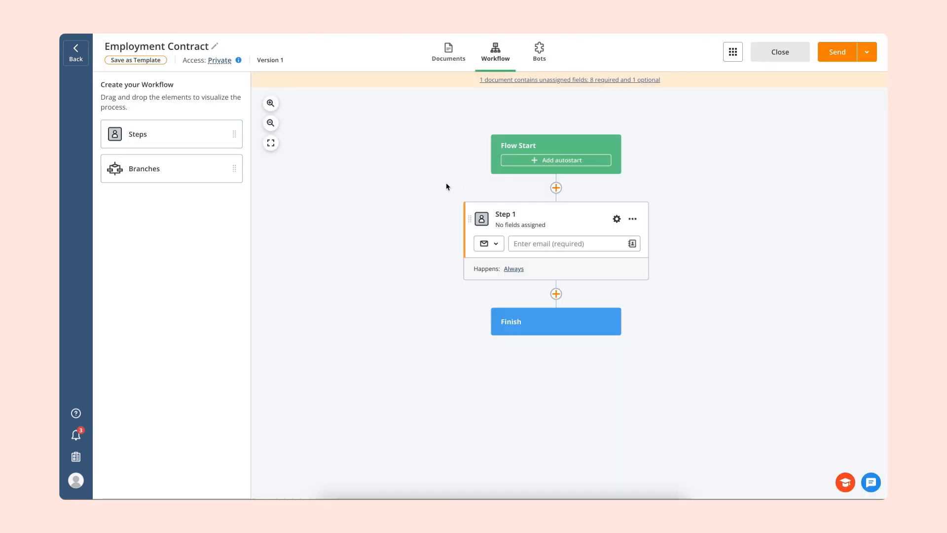
- Add a second workflow step, HR, before the finish and assign all Employment Contract fields to the Employee step
{"action": "left_click_drag", "start_coordinate": [188, 143], "coordinate": [554, 306]}
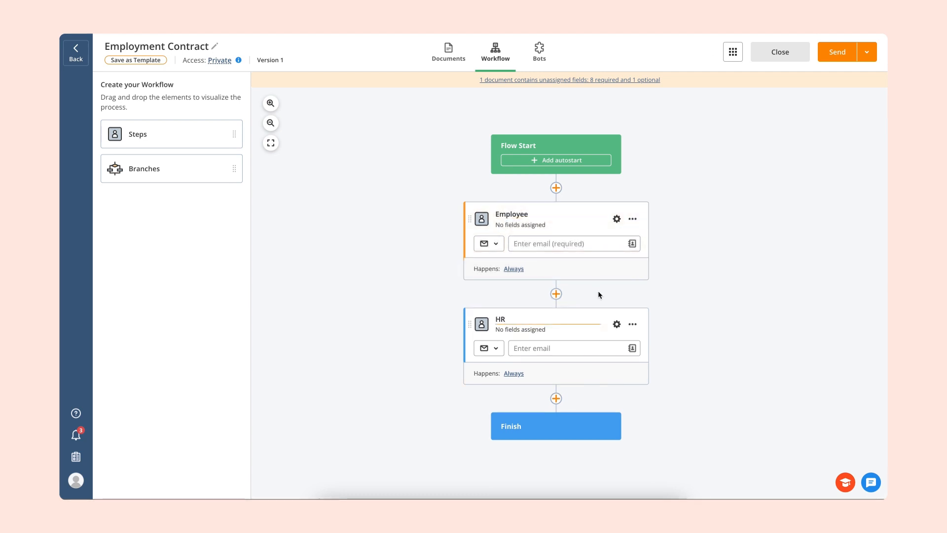
{"action": "left_click", "coordinate": [617, 220]}
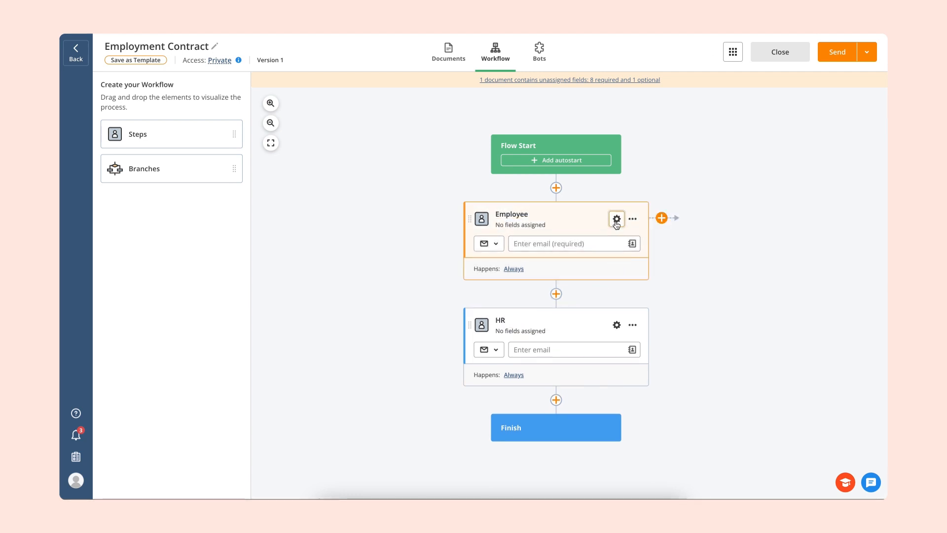
{"action": "left_click", "coordinate": [660, 157]}
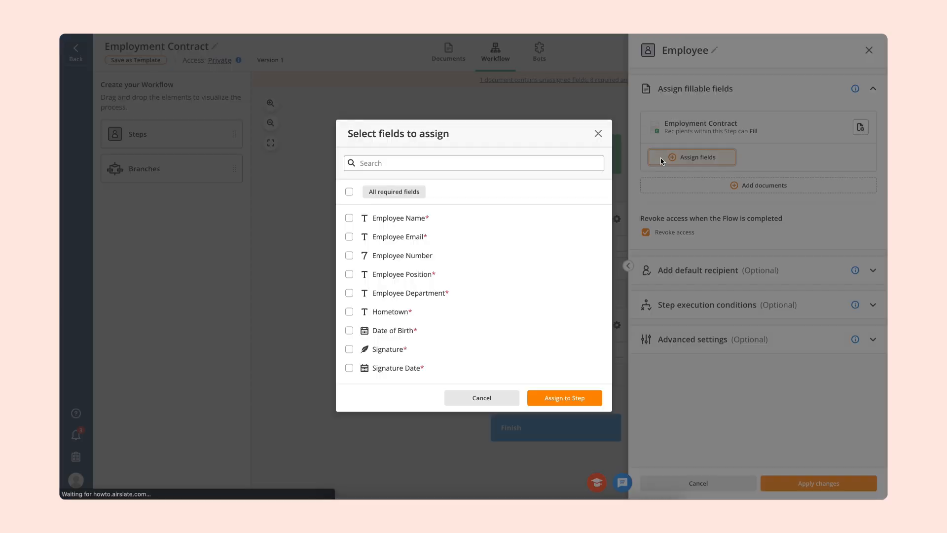
{"action": "left_click", "coordinate": [349, 192]}
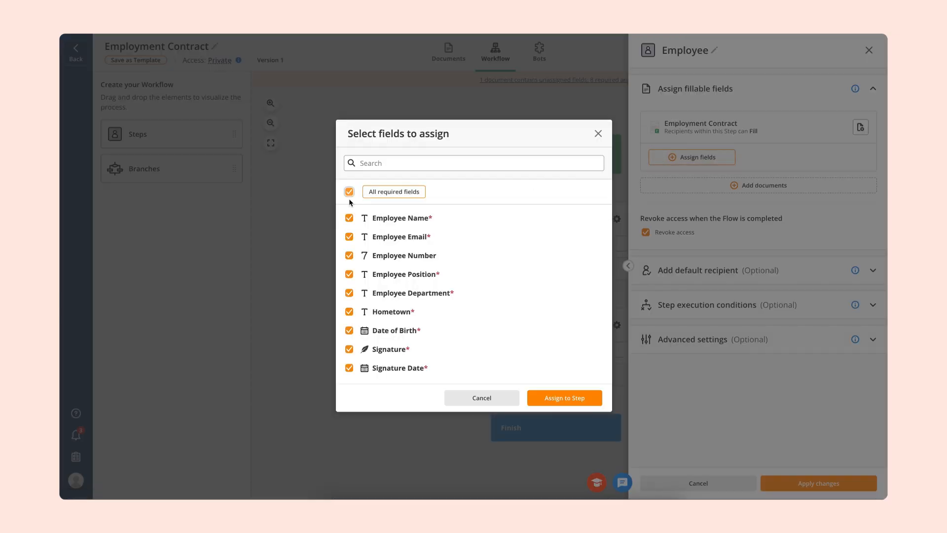
{"action": "left_click", "coordinate": [545, 396]}
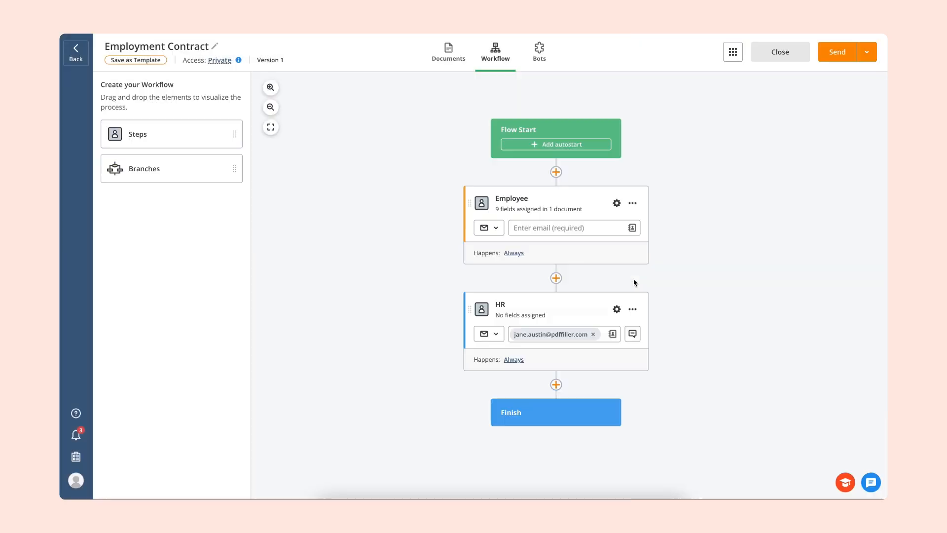
- Try to add a branch to the workflow between the Employee and HR steps
{"action": "left_click_drag", "start_coordinate": [195, 168], "coordinate": [592, 287]}
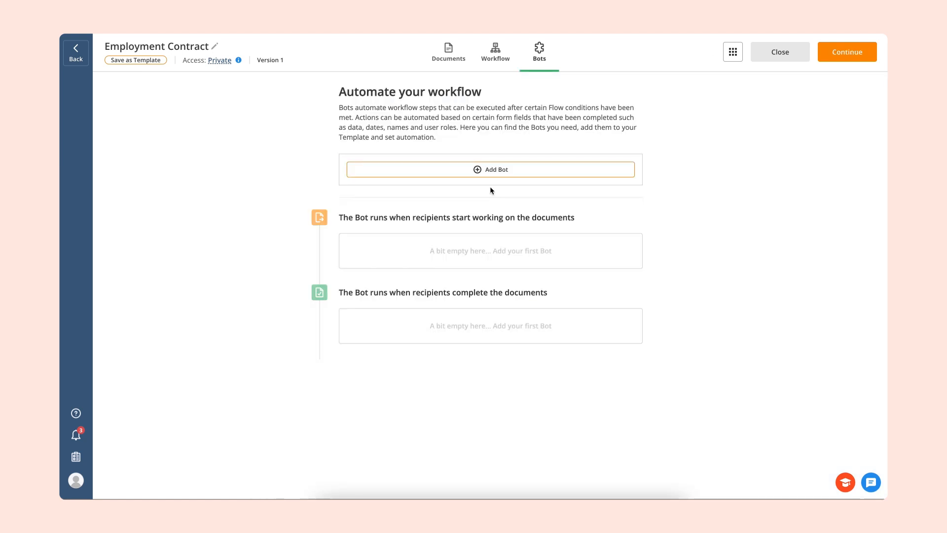
- Add the Email on Documents Completion Bot and include anyone who will complete the document among its email recipients
{"action": "left_click", "coordinate": [490, 171]}
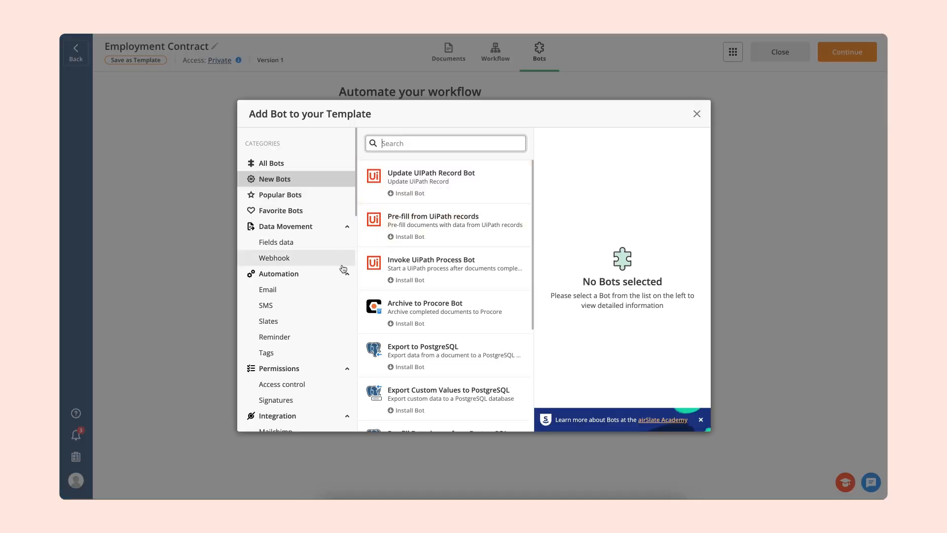
{"action": "left_click", "coordinate": [334, 294]}
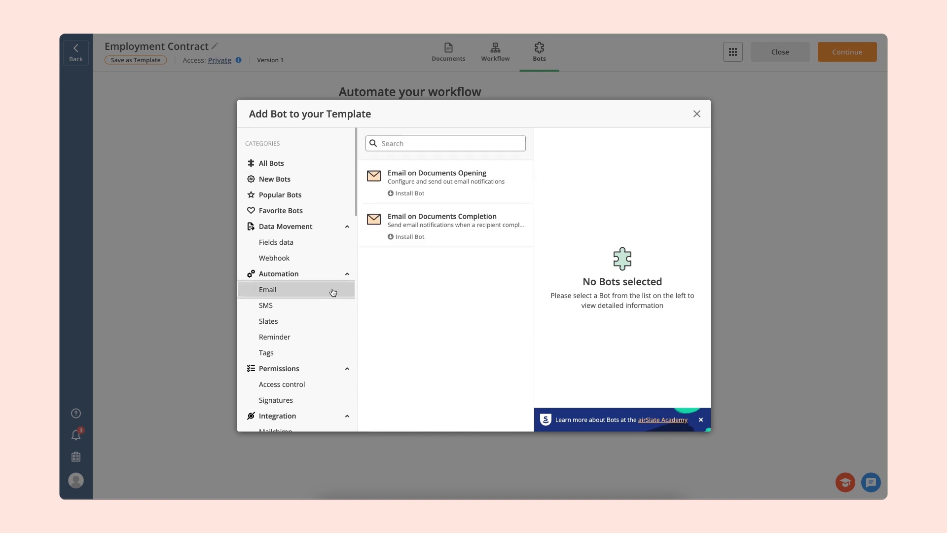
{"action": "left_click", "coordinate": [412, 218]}
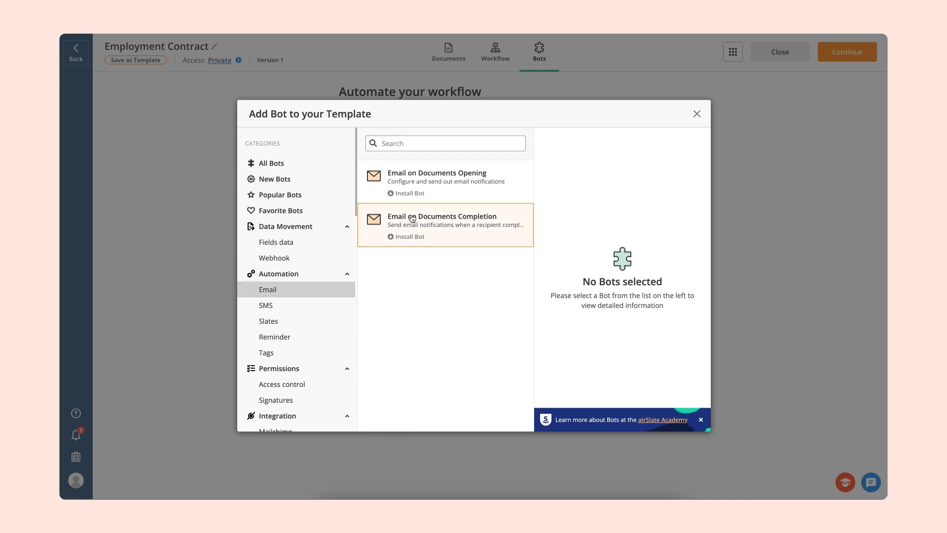
{"action": "left_click", "coordinate": [591, 186]}
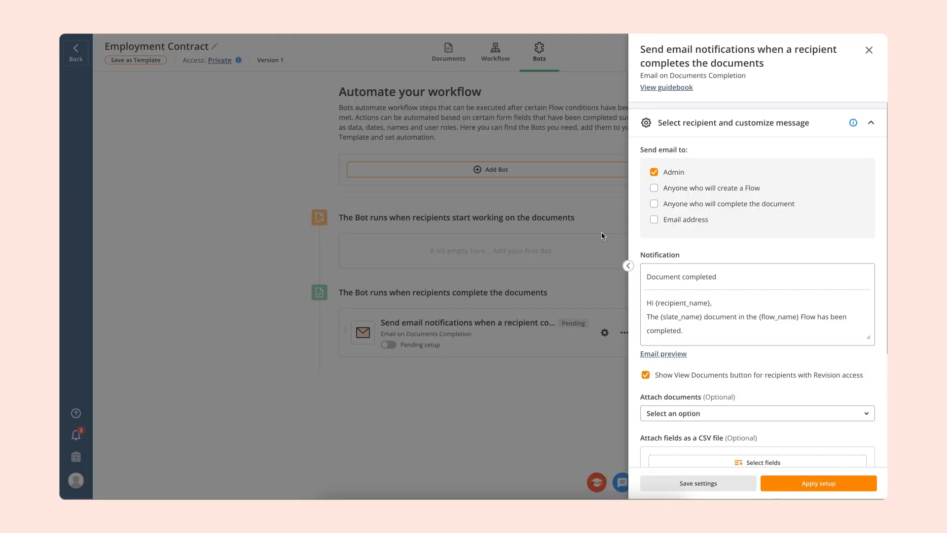
{"action": "left_click", "coordinate": [654, 205]}
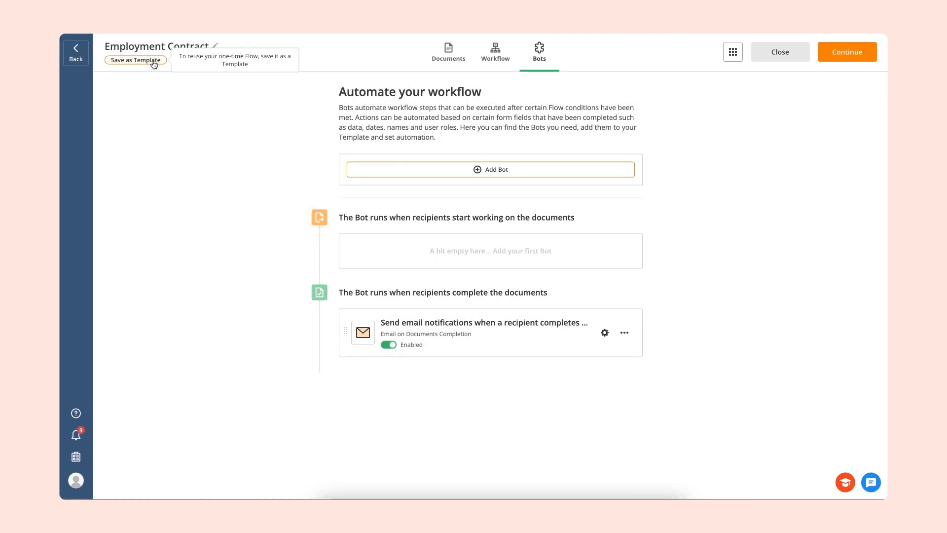
- Save the Employment Contract Flow as a reusable Template
{"action": "left_click", "coordinate": [154, 64]}
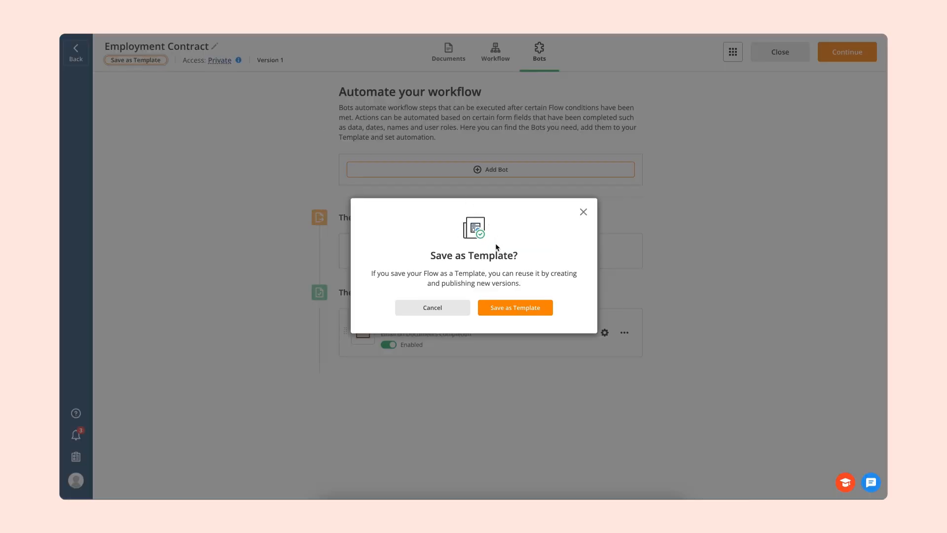
{"action": "left_click", "coordinate": [501, 308]}
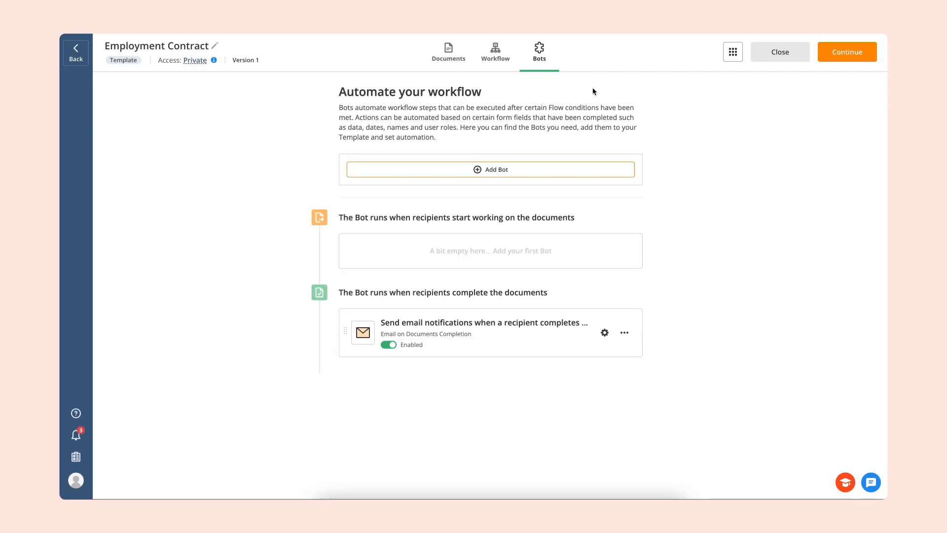
- Turn on the shareable link as a start option for the Employment Contract workflow
{"action": "left_click", "coordinate": [496, 54]}
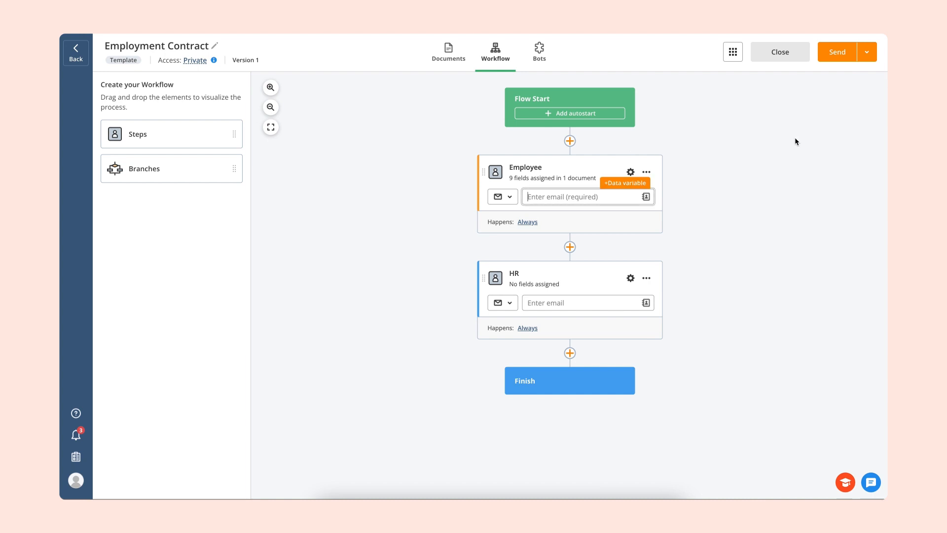
{"action": "left_click", "coordinate": [867, 51]}
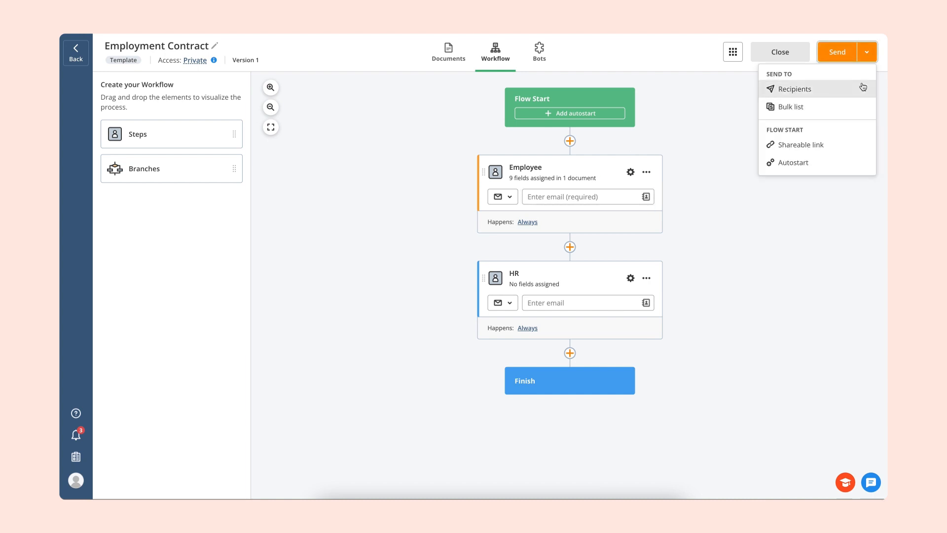
{"action": "left_click", "coordinate": [847, 148]}
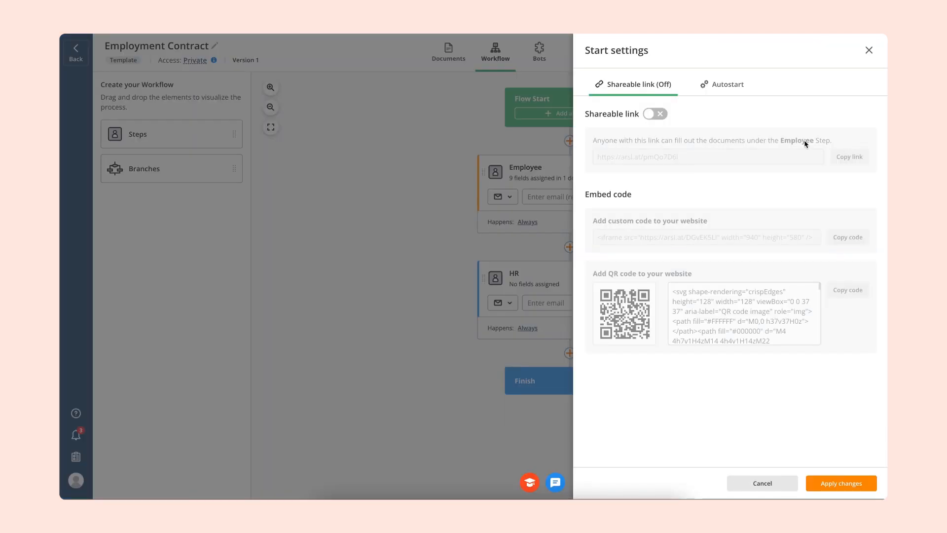
{"action": "left_click", "coordinate": [661, 116]}
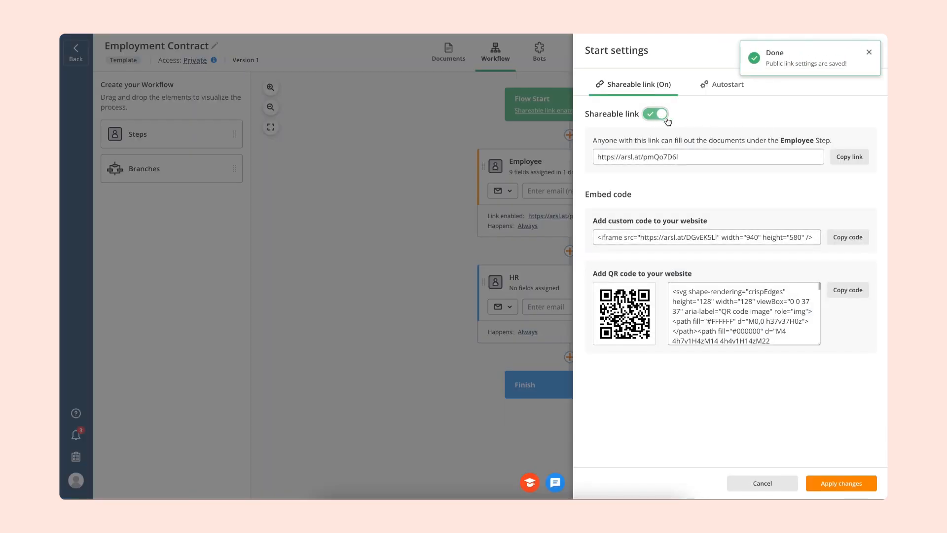
- Copy the Employee step's shareable link and apply the start settings changes
{"action": "left_click", "coordinate": [845, 163]}
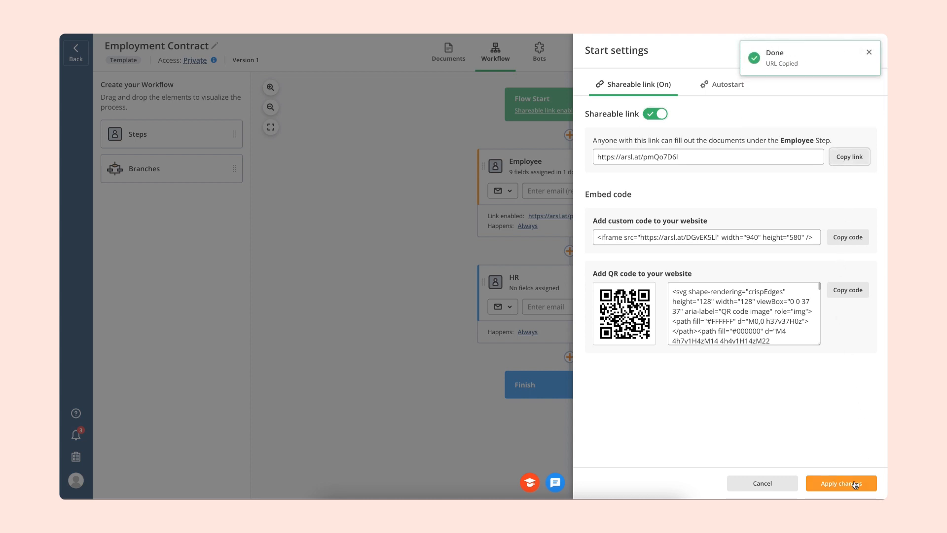
{"action": "left_click", "coordinate": [858, 483]}
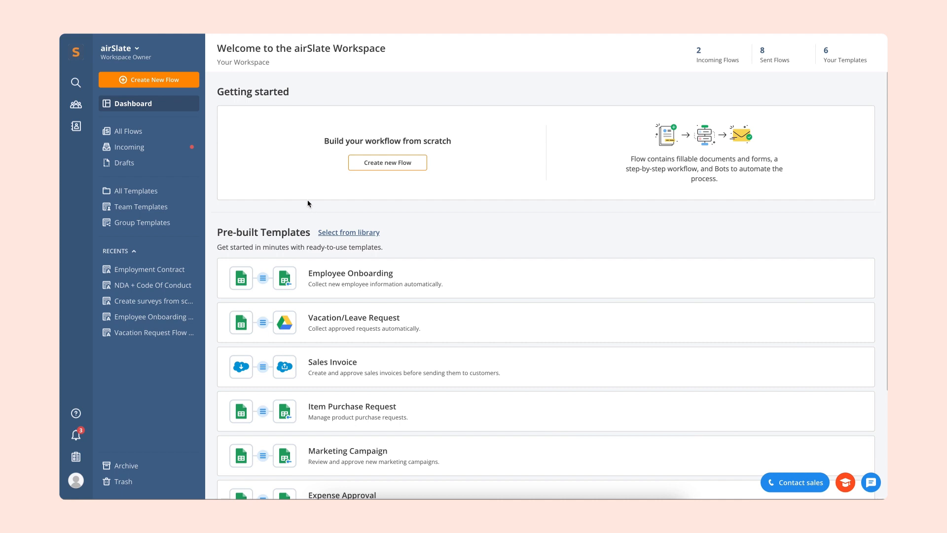
- Open the Bots log of today's Employment Contract Flow from the list of all Flows
{"action": "left_click", "coordinate": [161, 136]}
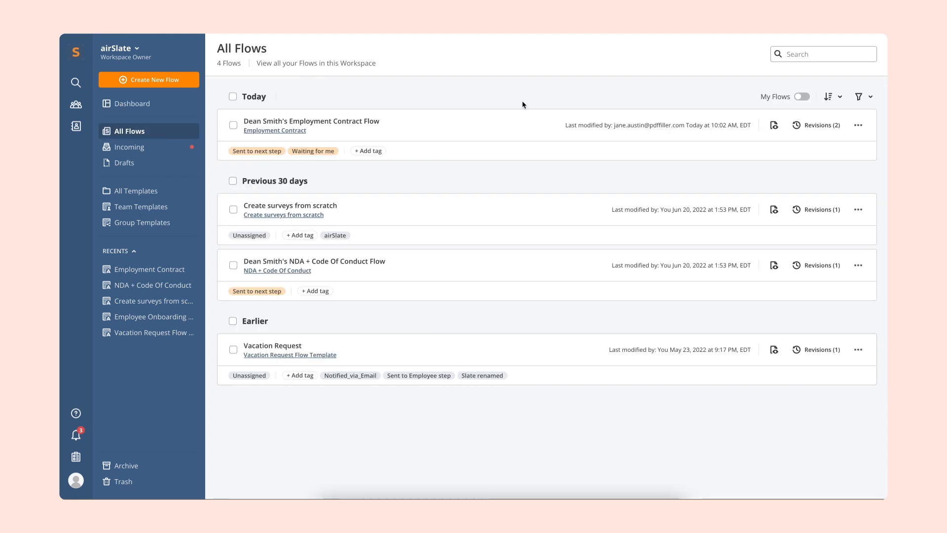
{"action": "left_click", "coordinate": [858, 129]}
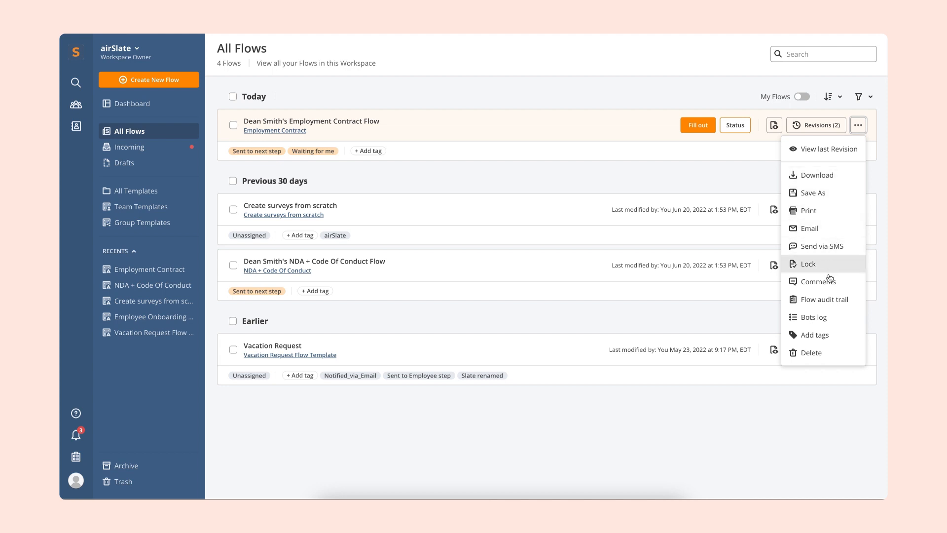
{"action": "left_click", "coordinate": [820, 319]}
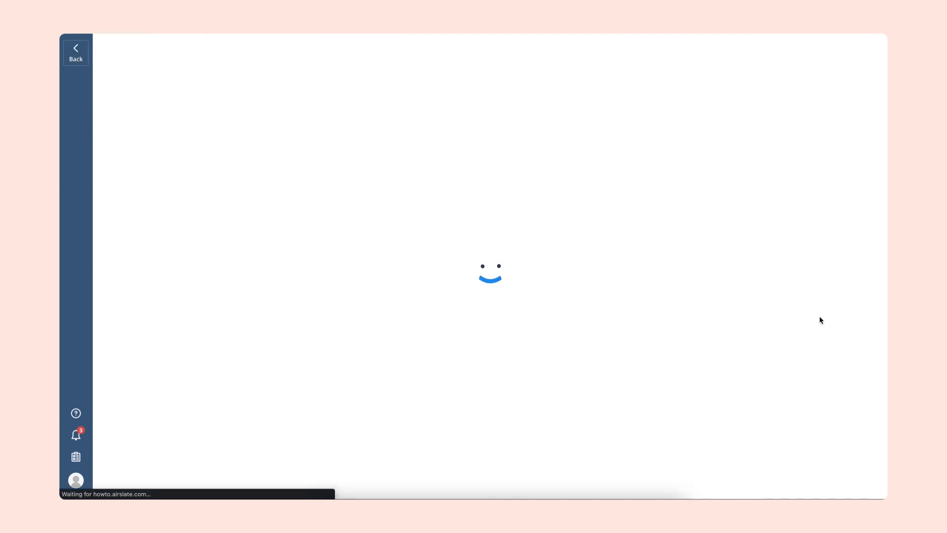
- Check why the Revision 1 Lock the slate Flow Diagram Bot was skipped in its event log, and close the log details
{"action": "mouse_move", "coordinate": [641, 316]}
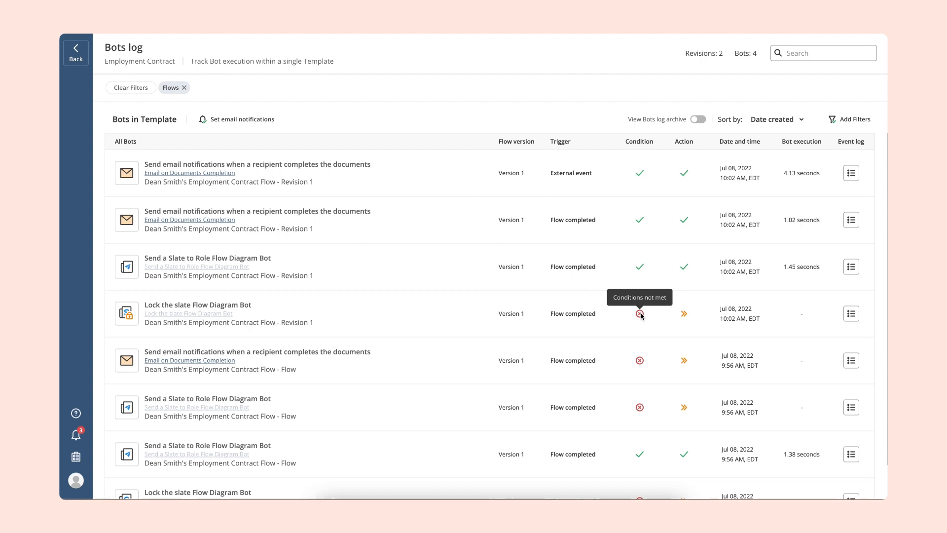
{"action": "left_click", "coordinate": [852, 314]}
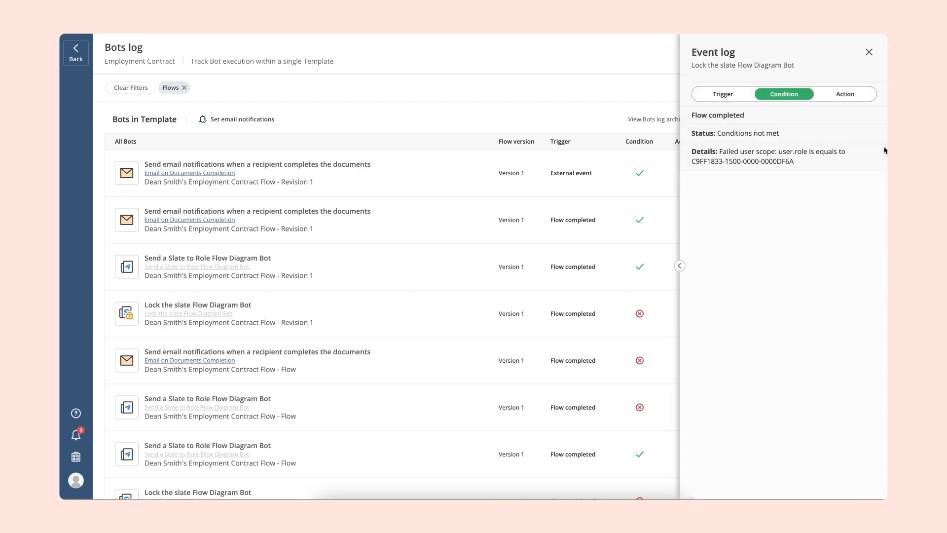
{"action": "left_click", "coordinate": [869, 52]}
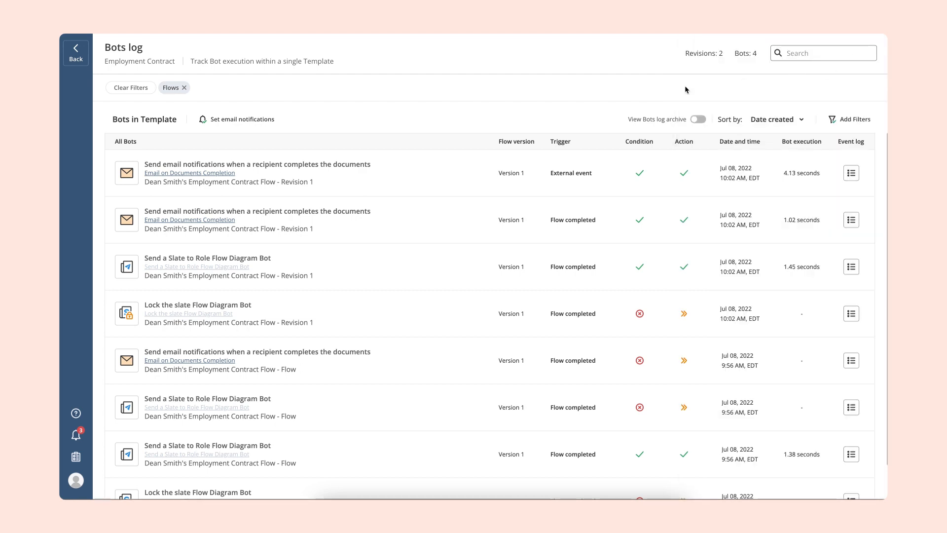